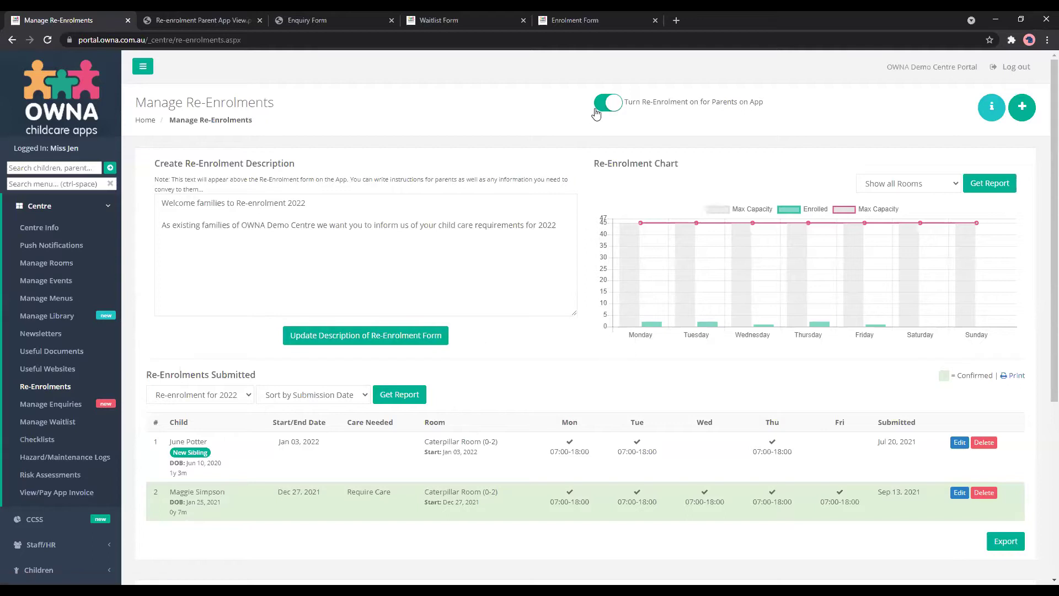
- Toggle parent re-enrolment off and back on, then edit the Dec 27, 2021 Caterpillar Room re-enrolment
left_click(617, 109)
left_click(607, 110)
left_click(214, 17)
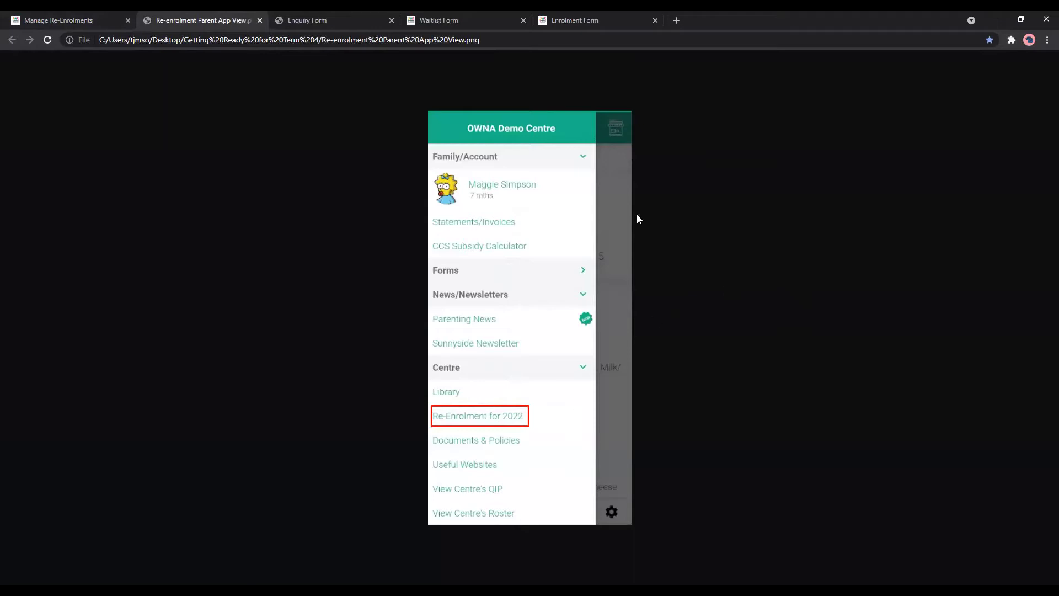
left_click(76, 19)
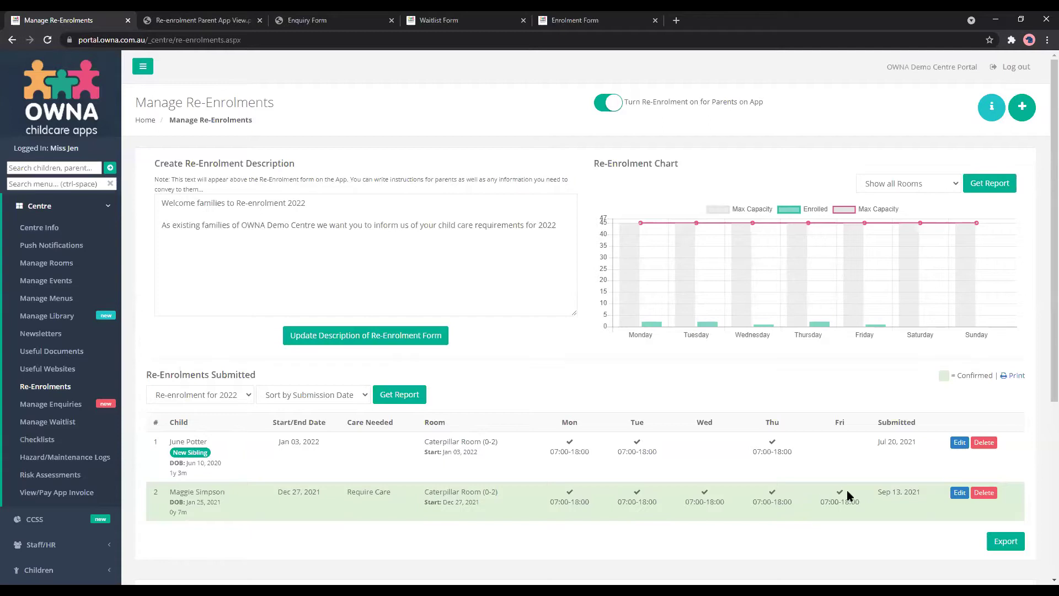
left_click(959, 494)
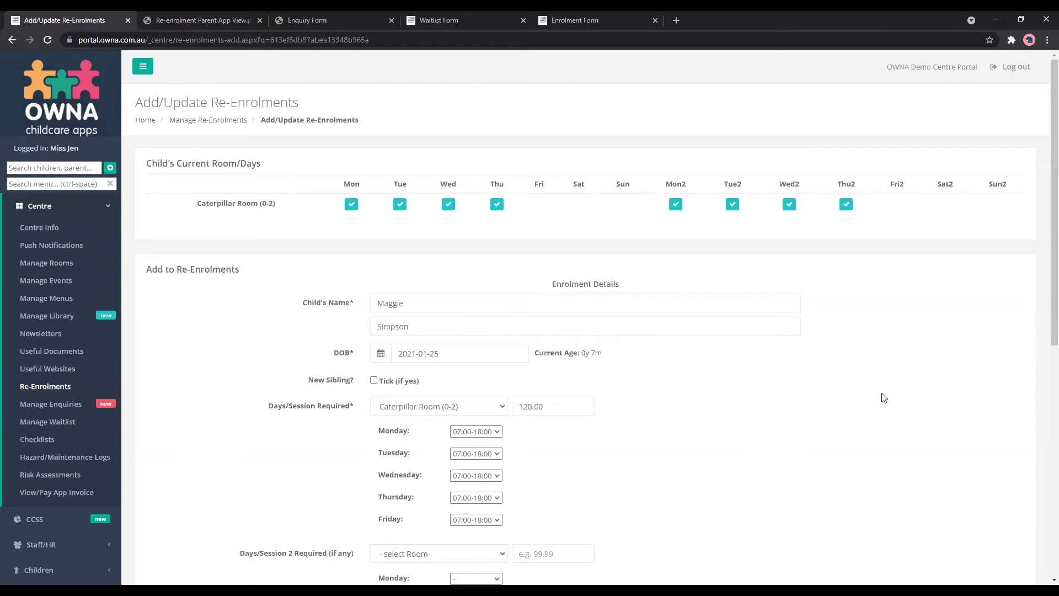
- Scroll through the unchanged re-enrolment form (care from 2021-12-27, year 2022), then return to the top
scroll(883, 397, "down", 5)
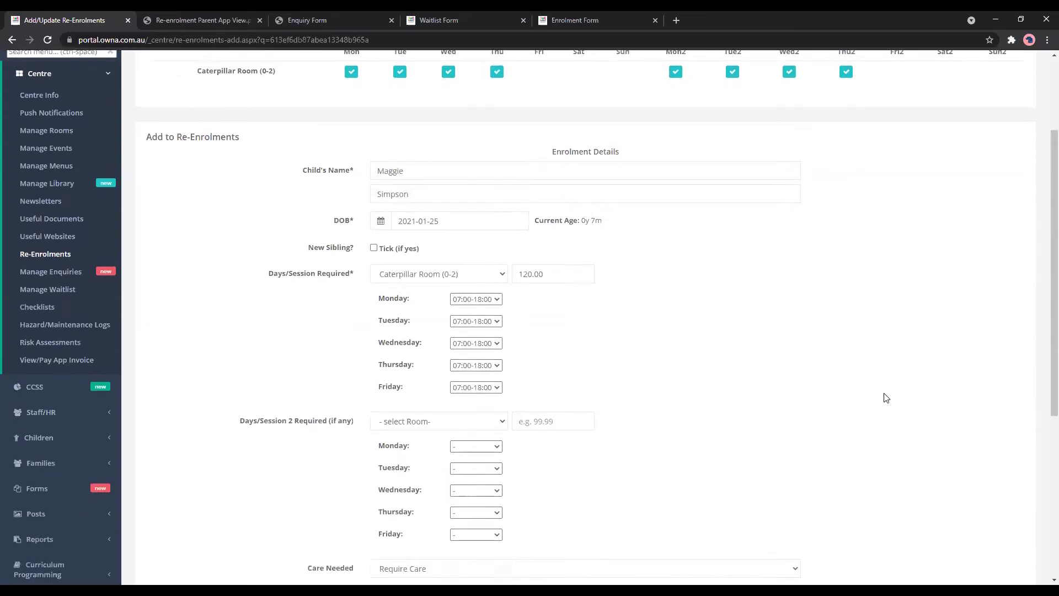
scroll(953, 306, "down", 1)
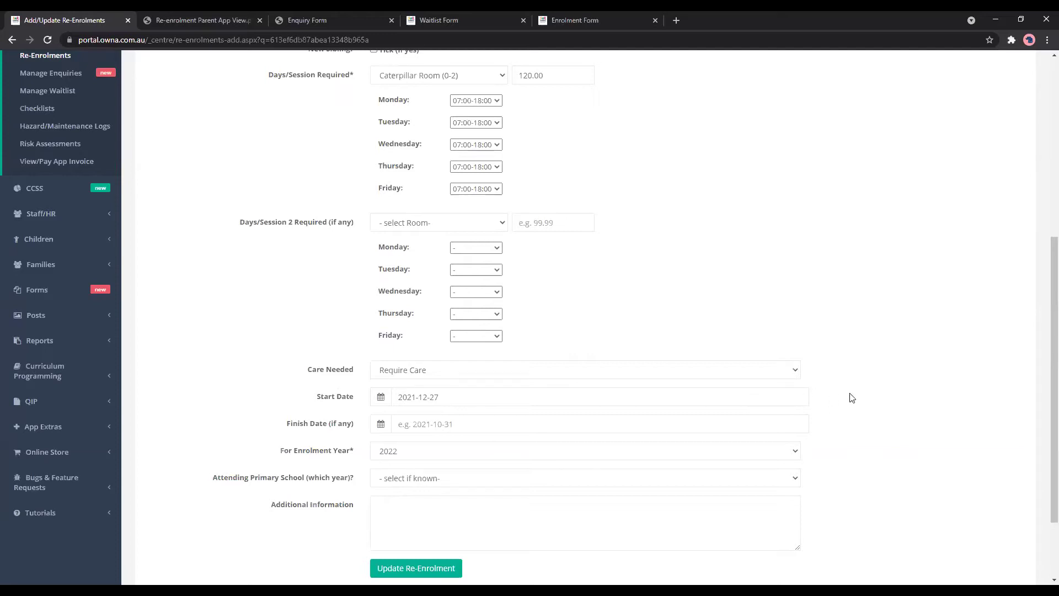
scroll(869, 380, "down", 1)
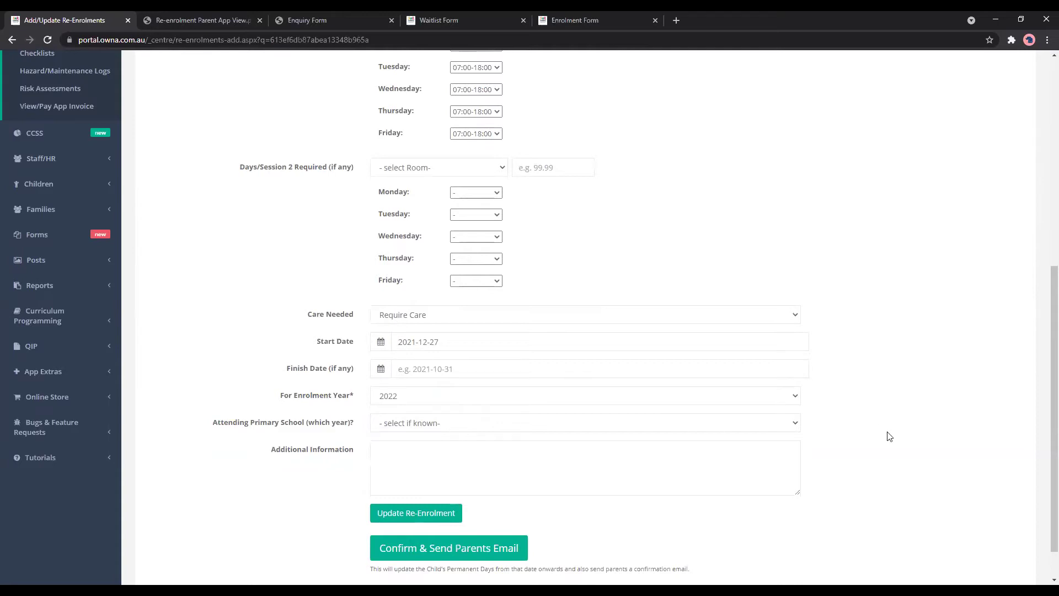
scroll(892, 436, "down", 1)
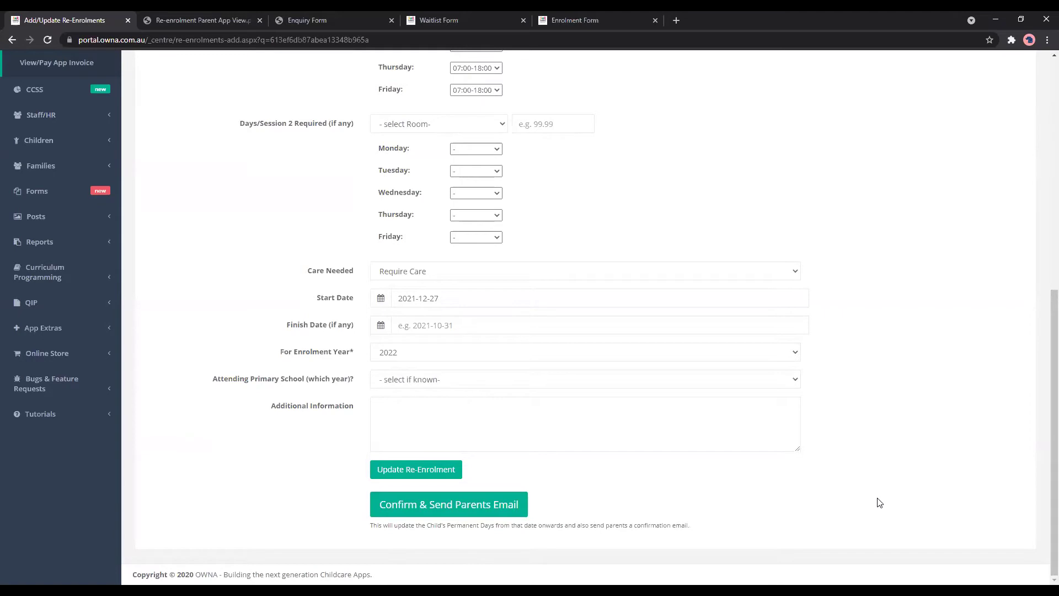
scroll(898, 509, "up", 3)
scroll(897, 506, "up", 5)
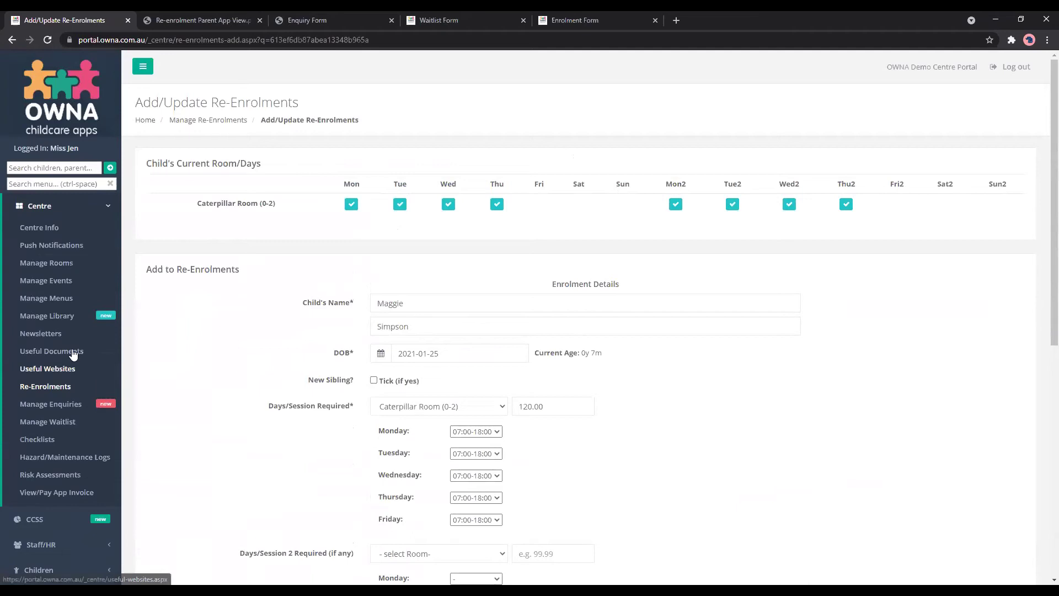
- From View all Children, open the child's Room/Current Day(s) Enrolled tab and Update Permanent Days
left_click(39, 570)
scroll(71, 298, "down", 2)
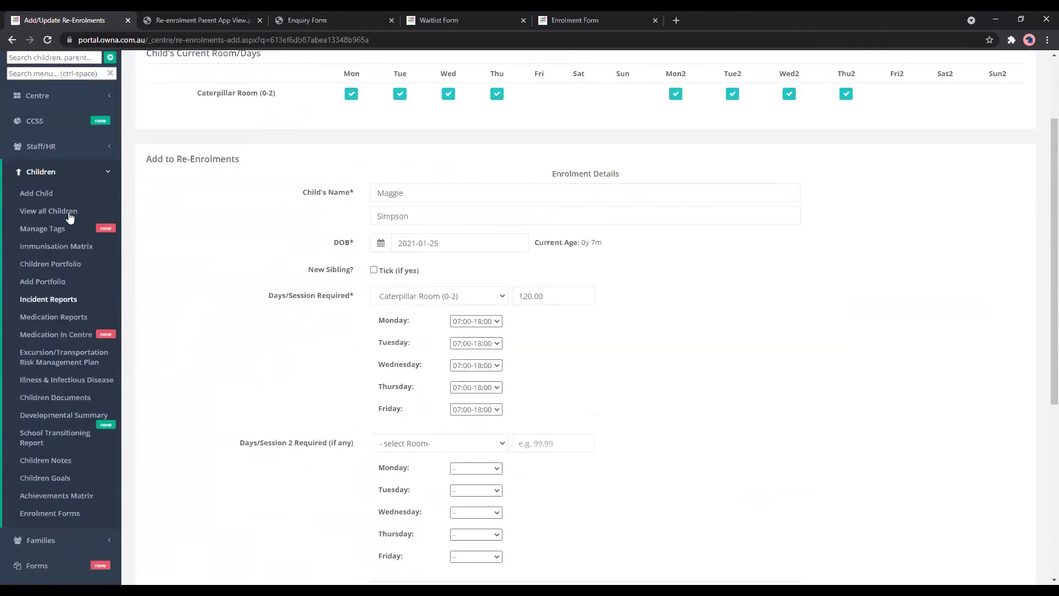
key("alt+Left")
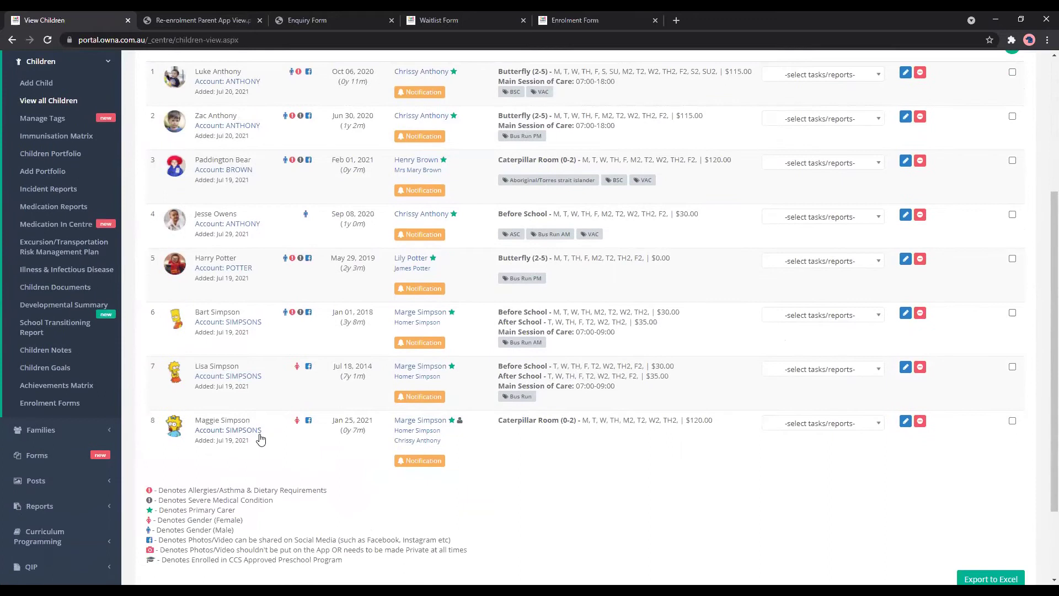
left_click(230, 422)
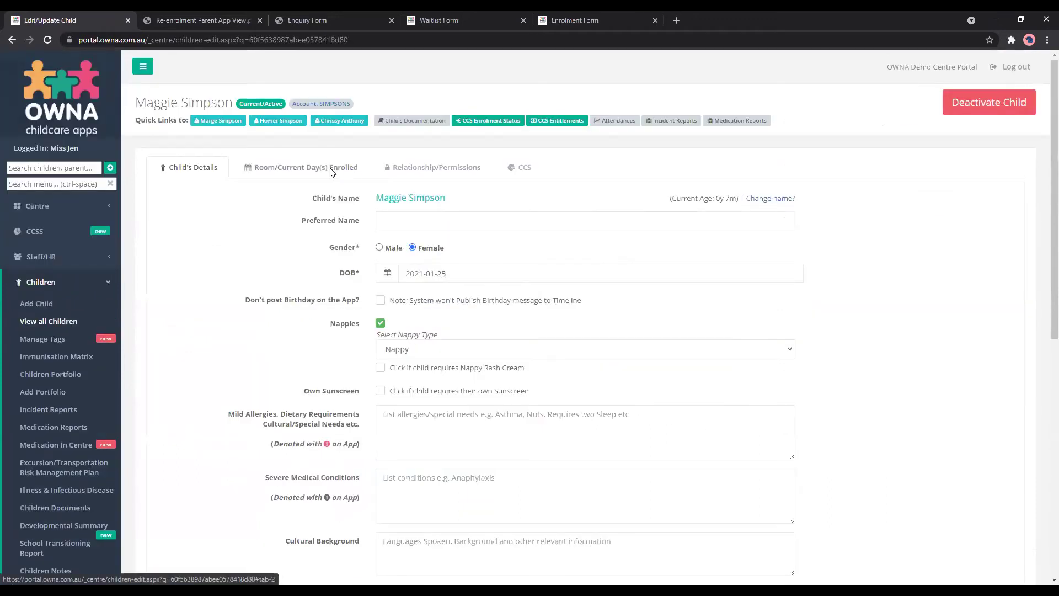
left_click(303, 173)
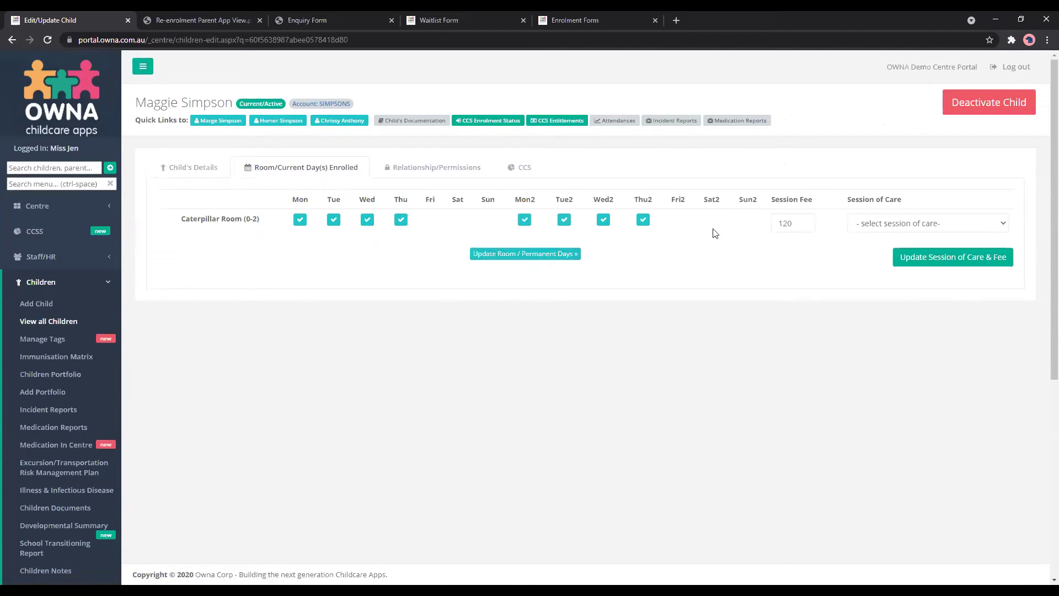
left_click(558, 257)
- Review the Caterpillar Room (0-2) Dec 27, 2021 history entry, then expand the Reports and Centre menus
scroll(793, 407, "down", 1)
scroll(793, 407, "down", 2)
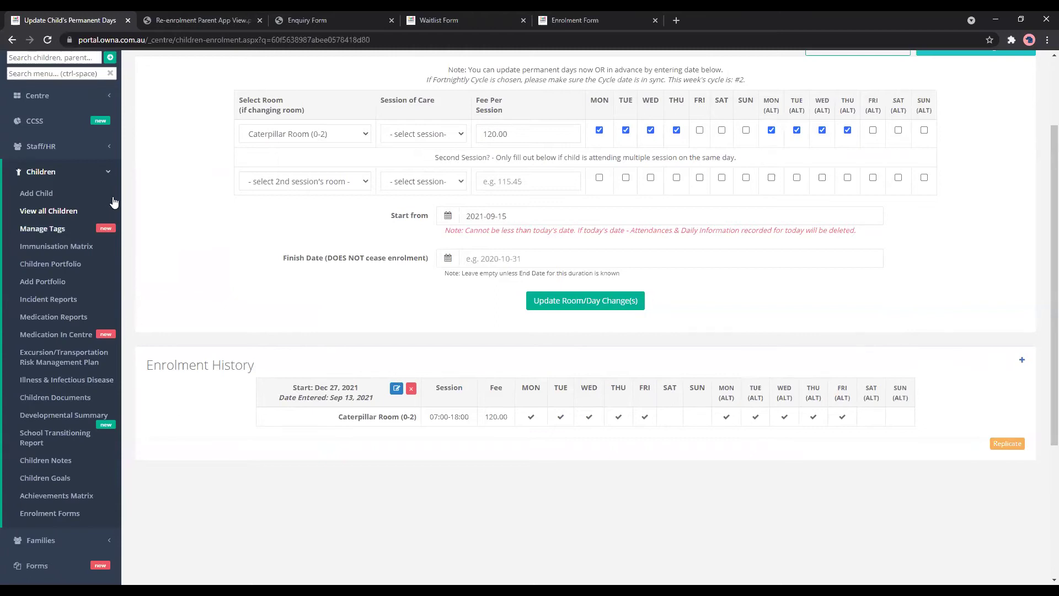
left_click(92, 274)
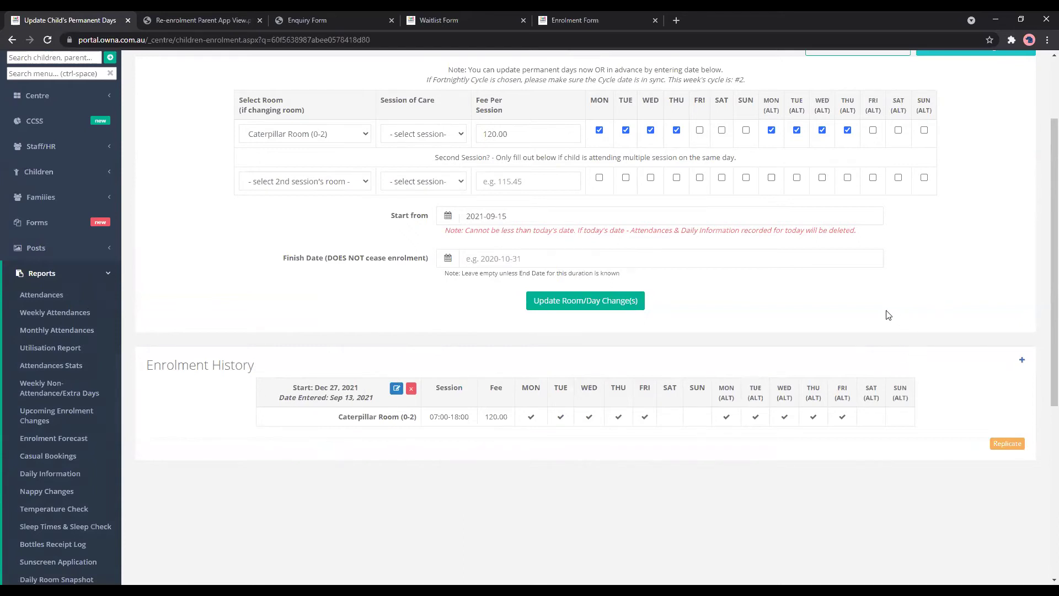
scroll(894, 318, "up", 1)
left_click(72, 215)
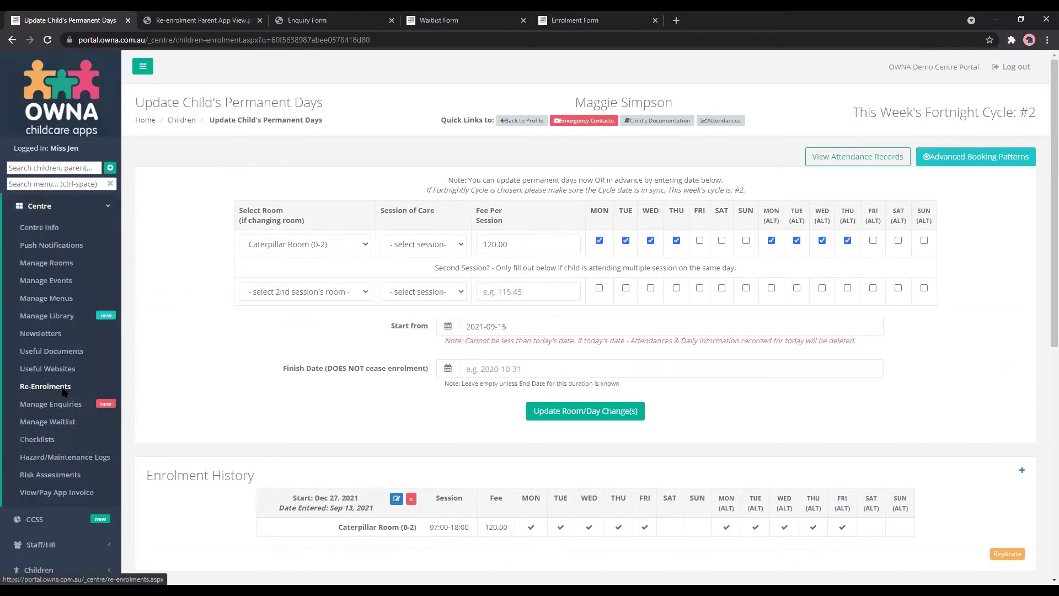
- Go back to Manage Re-Enrolments and scroll to the top of the page
key("alt+Left")
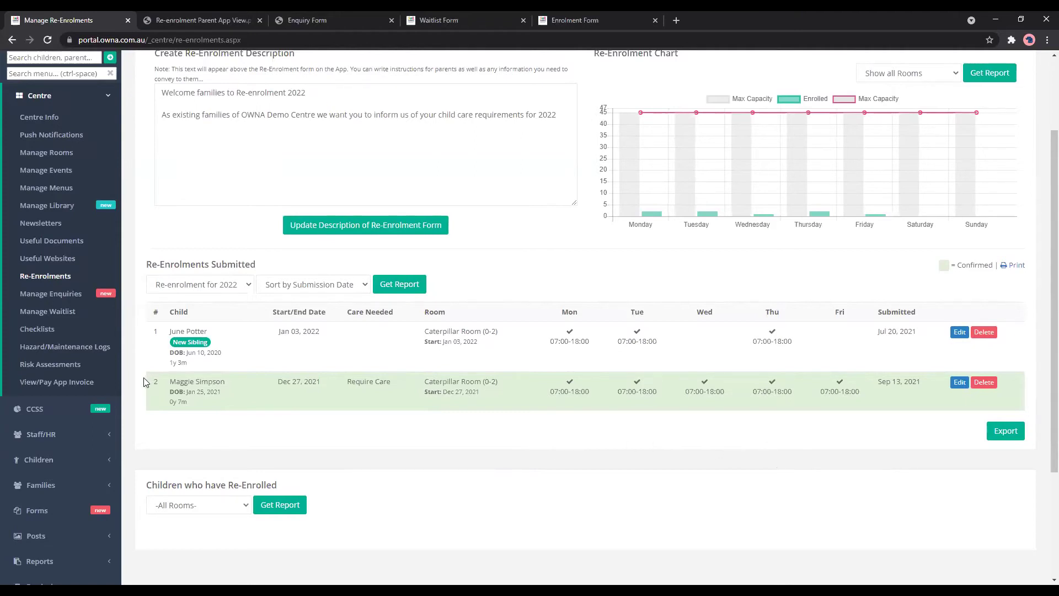
scroll(139, 380, "down", 3)
scroll(135, 372, "up", 3)
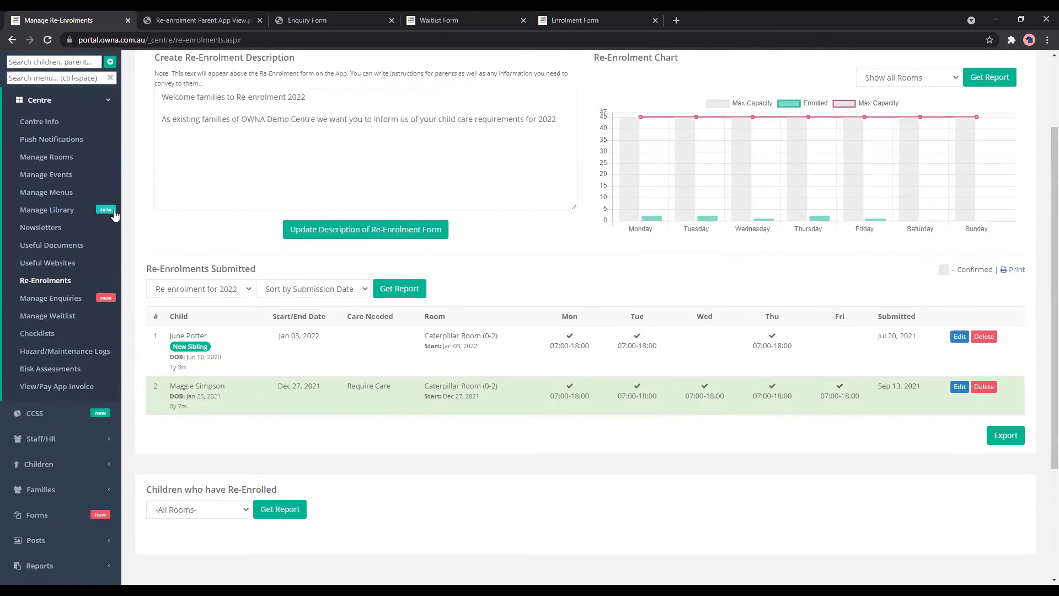
scroll(452, 307, "up", 2)
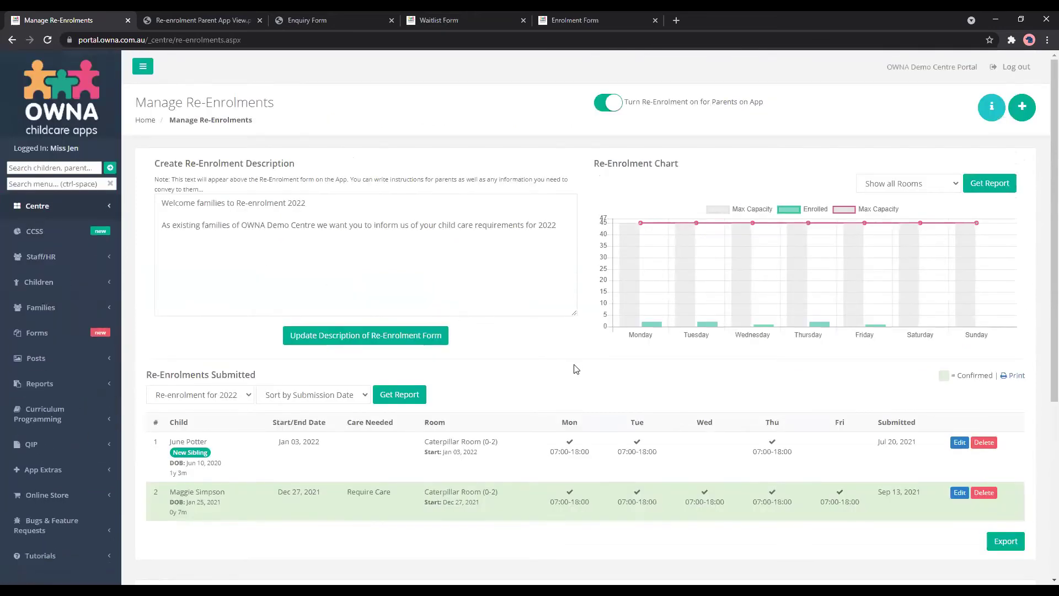
- Open the centre's Utilisation Report and set its start week to Monday 20 December 2021
left_click(118, 392)
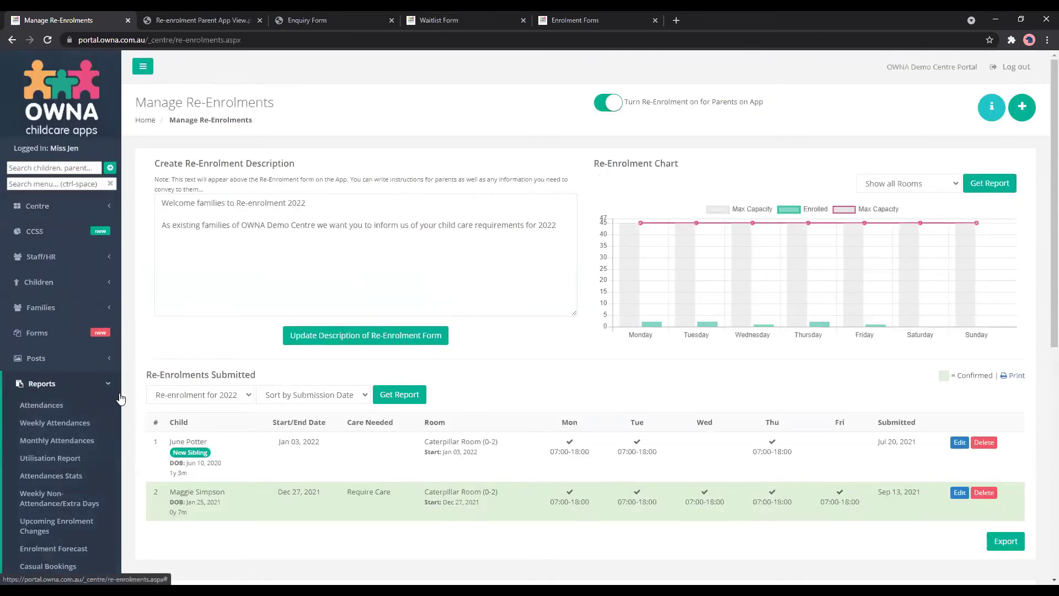
left_click(72, 462)
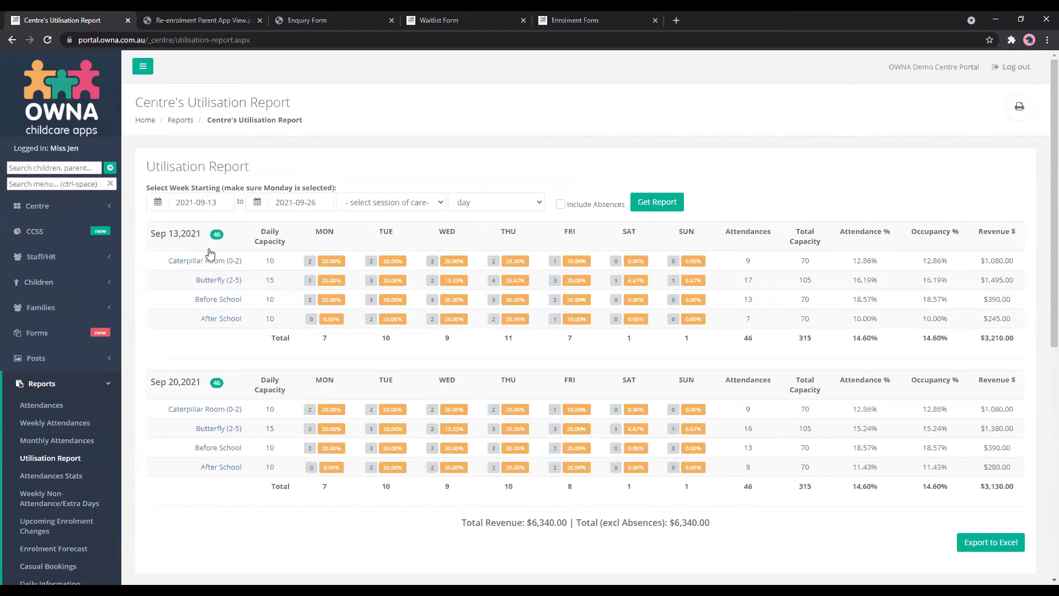
left_click(199, 203)
left_click(254, 224)
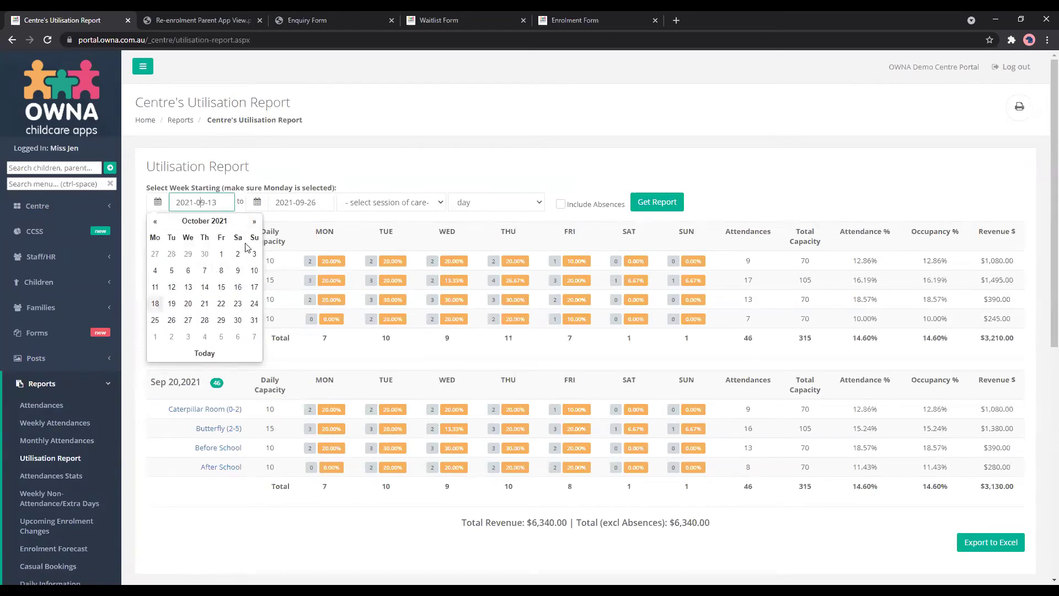
left_click(254, 221)
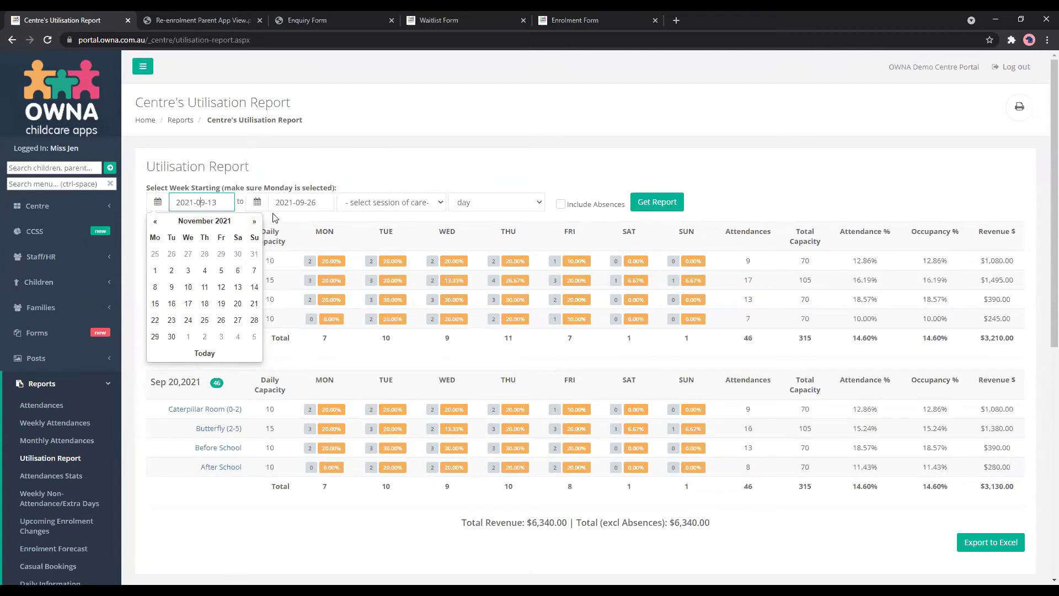
left_click(254, 221)
left_click(155, 321)
left_click(200, 202)
left_click(155, 307)
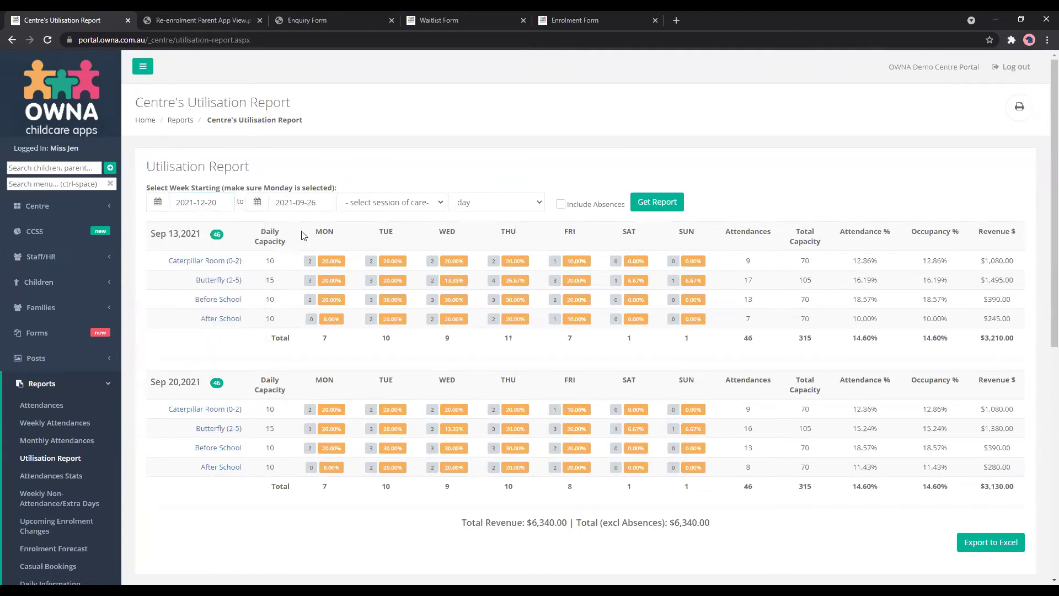
- Set the Utilisation Report's end date to 2022-01-02
left_click(316, 203)
left_click(344, 321)
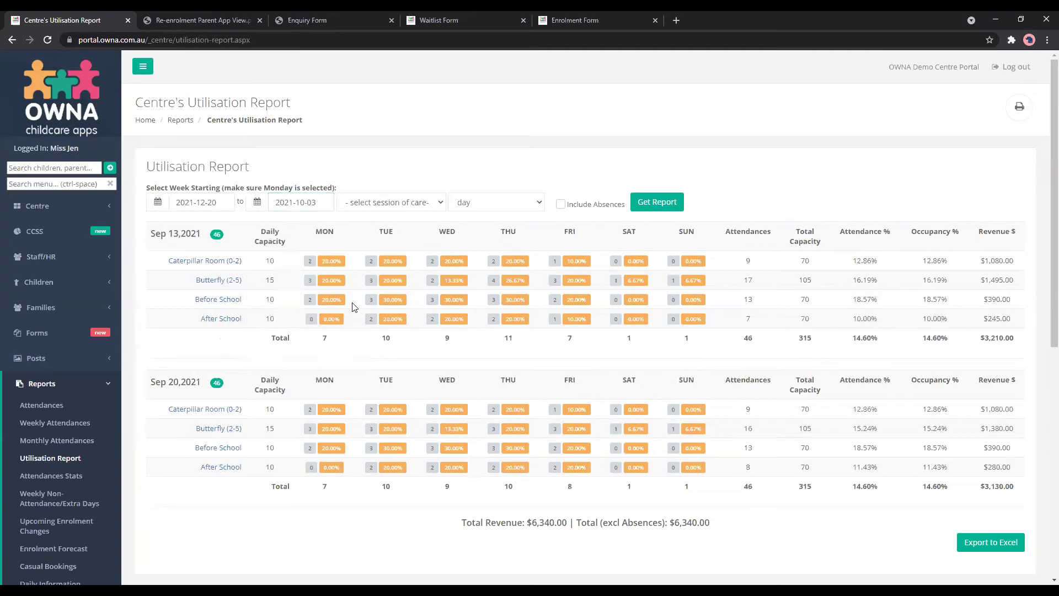
left_click(660, 205)
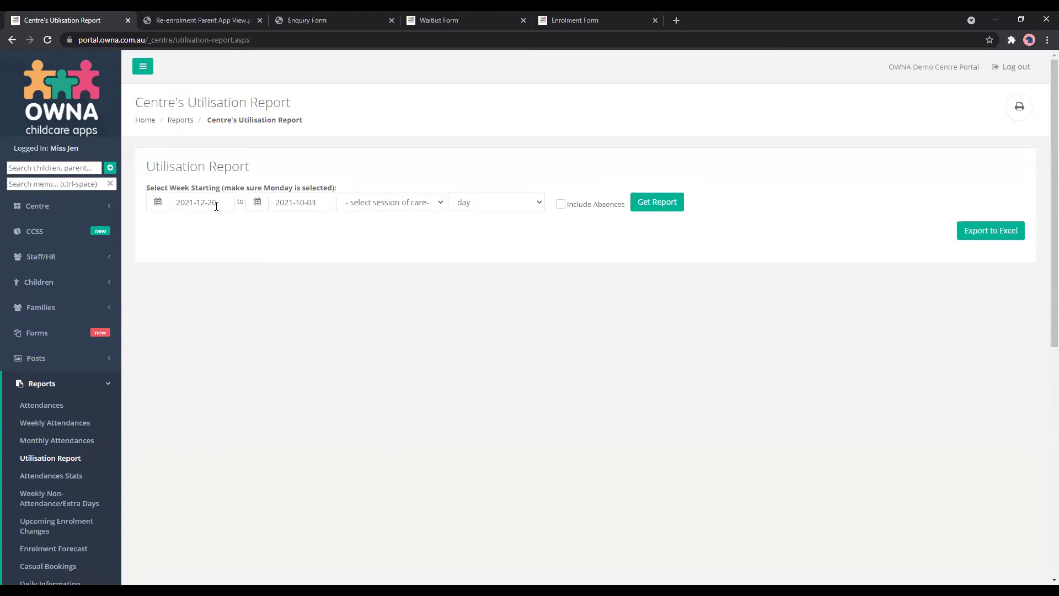
left_click(322, 202)
left_click(354, 221)
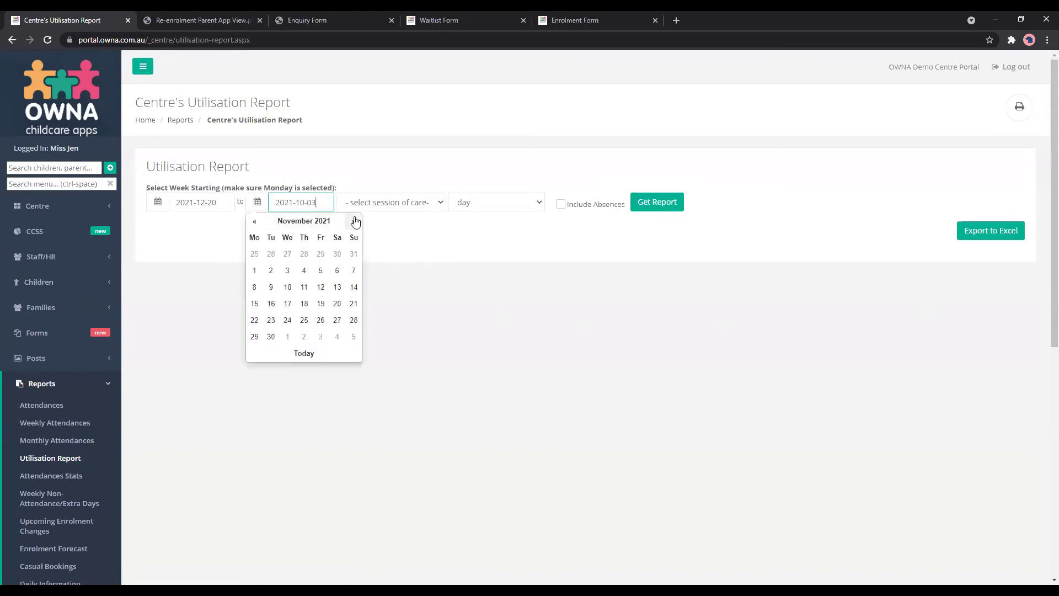
left_click(354, 221)
left_click(354, 320)
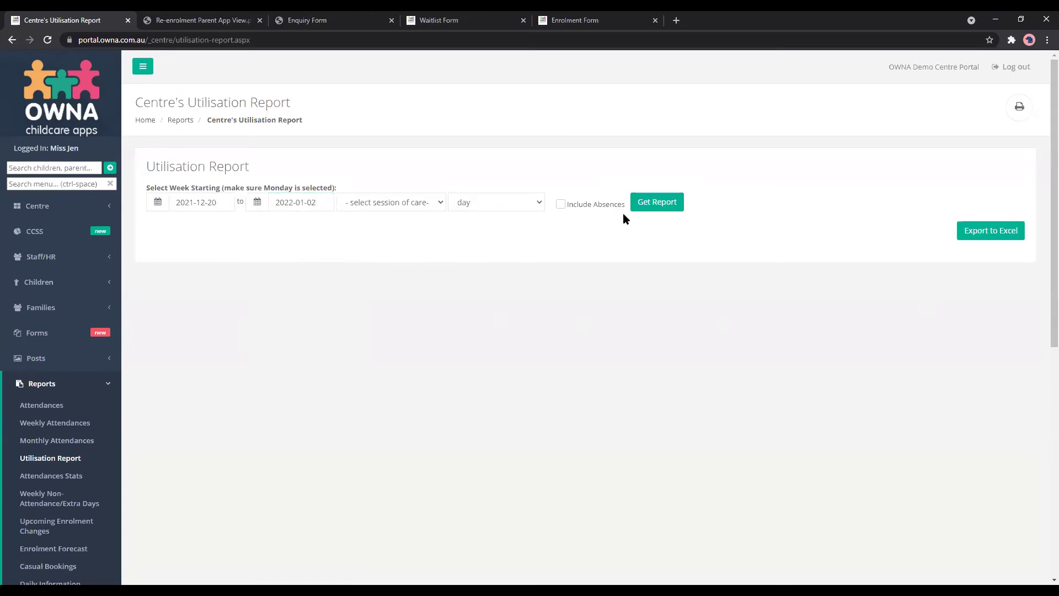
- Generate the report showing weeks of Dec 20 and Dec 27, 2021 with $6,805.00 revenue
left_click(643, 201)
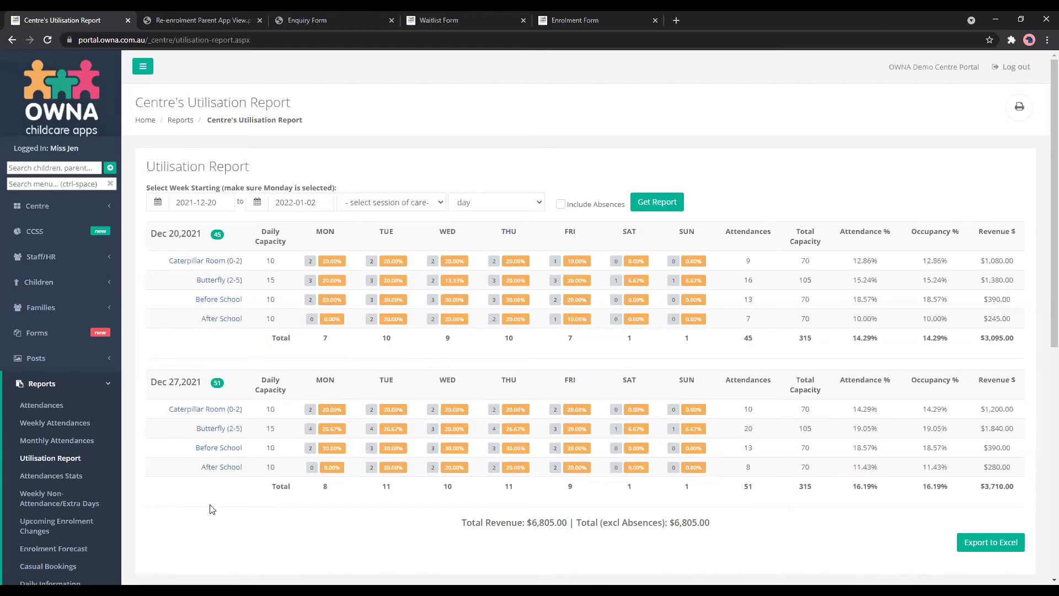
- Open the Upcoming Enrolment Changes report, listing one child starting Dec 27, 2021 in Caterpillar Room
left_click(77, 522)
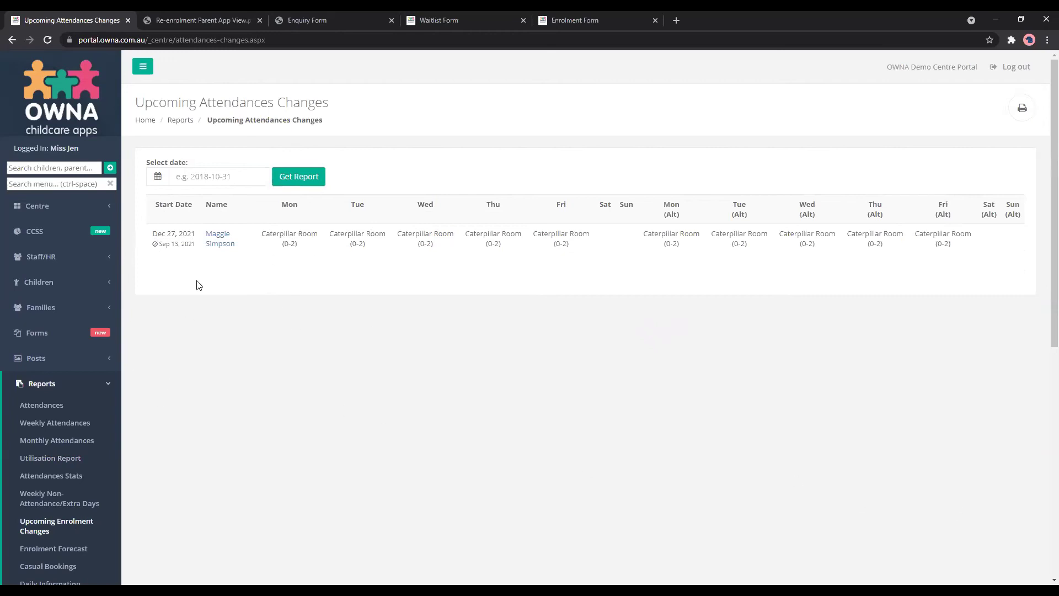
left_click(213, 178)
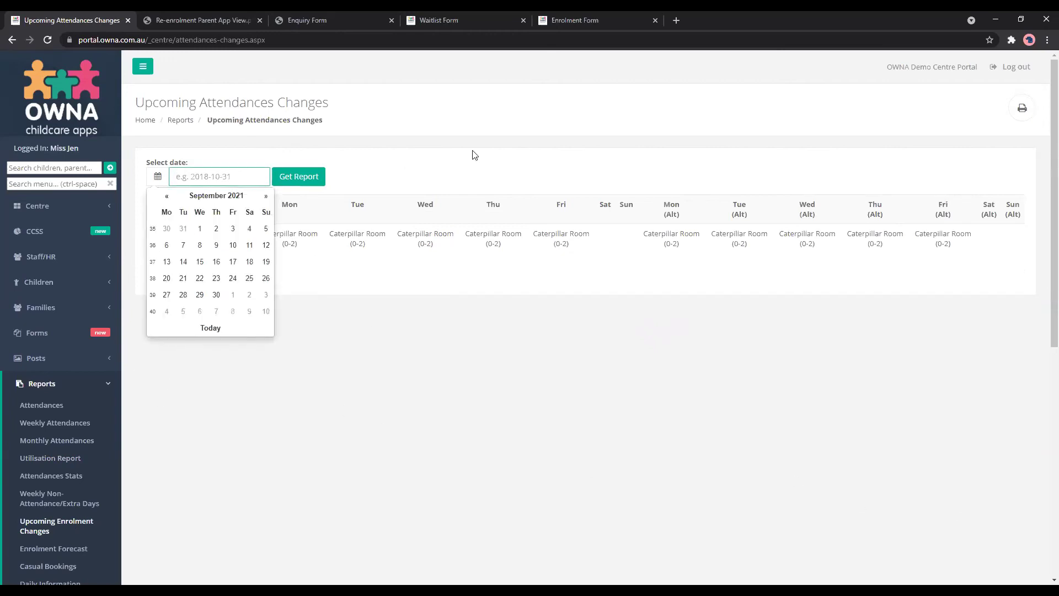
left_click(419, 442)
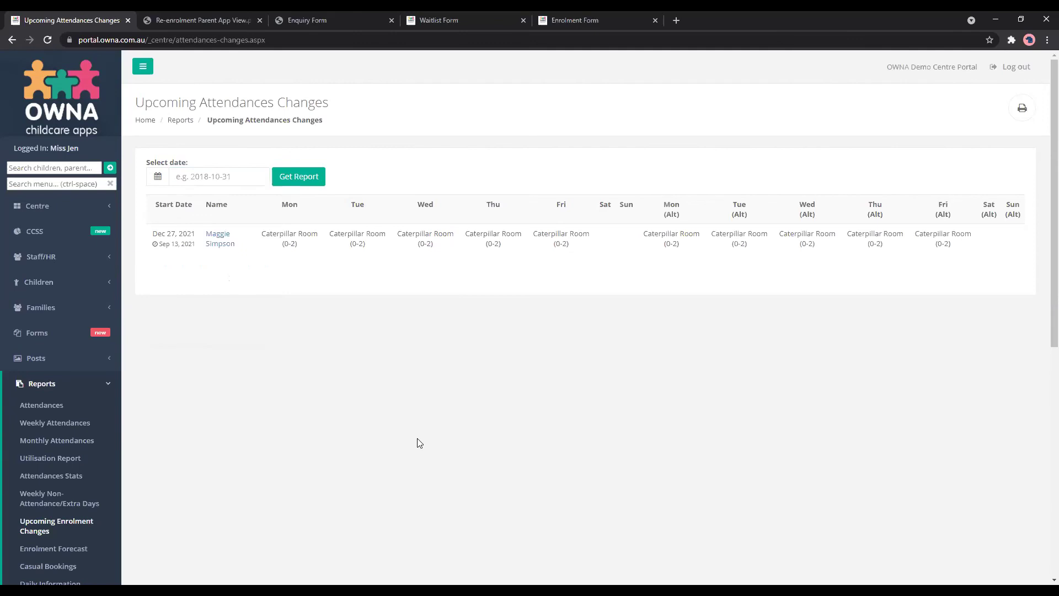
- Print-preview the Upcoming Attendances Changes report with landscape layout
left_click(1030, 112)
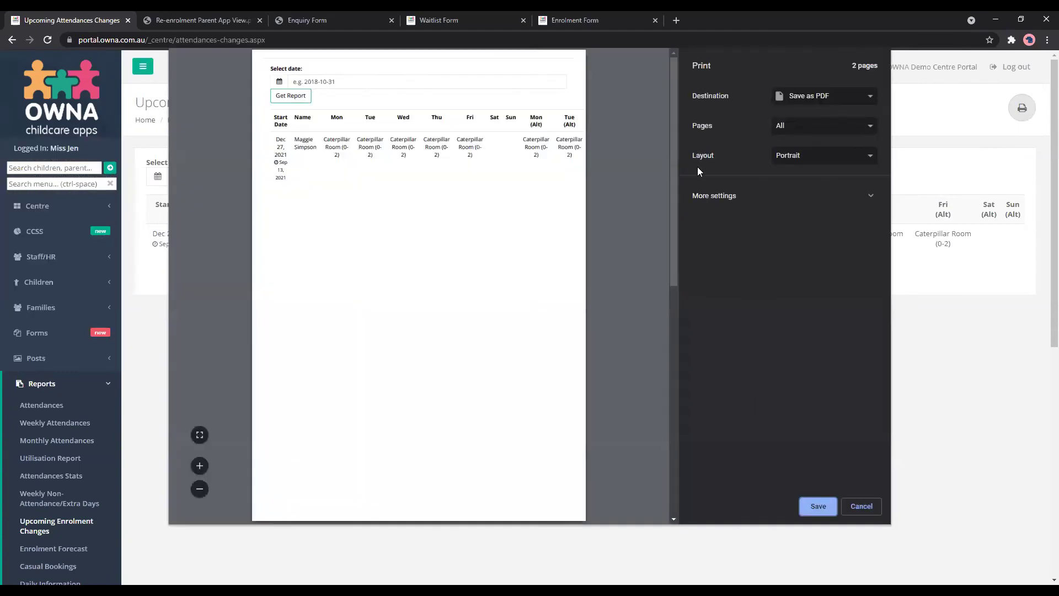
left_click(792, 155)
left_click(806, 175)
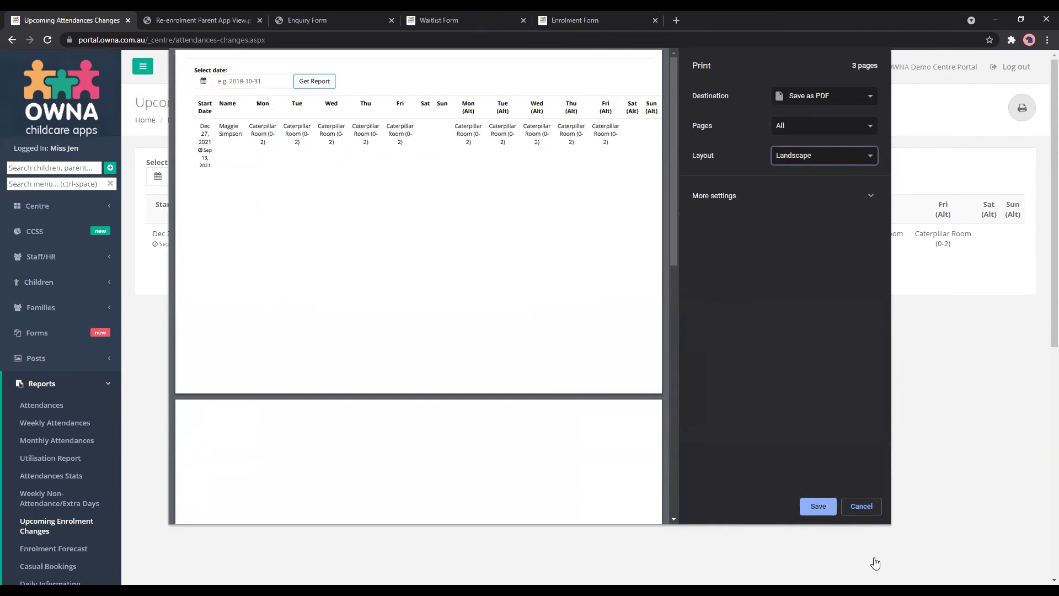
left_click(883, 499)
- Cancel the print preview, open the Enrolment Forecast report and bring up its room filter list
left_click(882, 500)
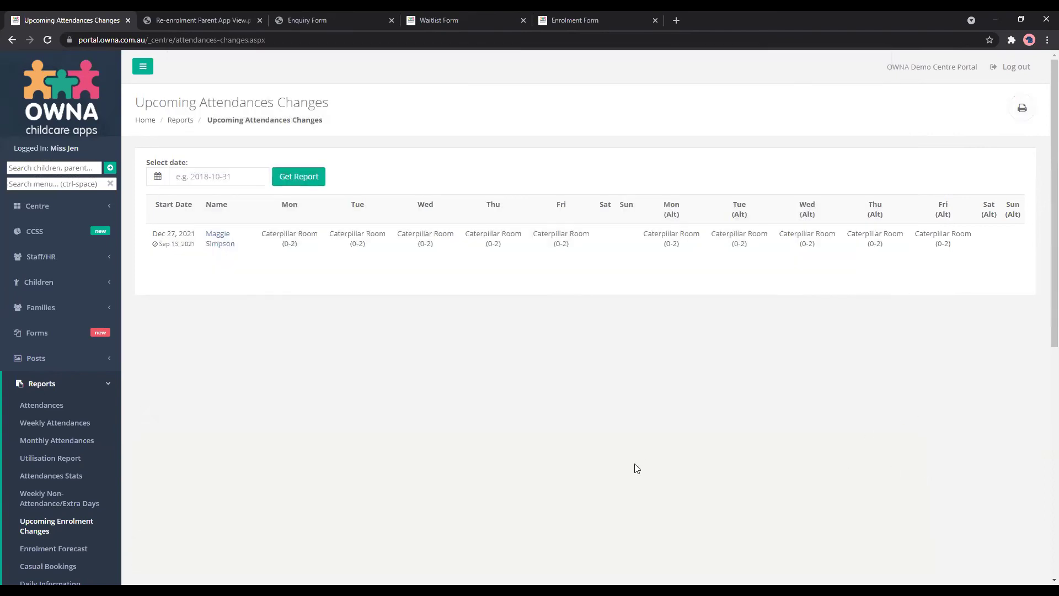
scroll(184, 462, "down", 1)
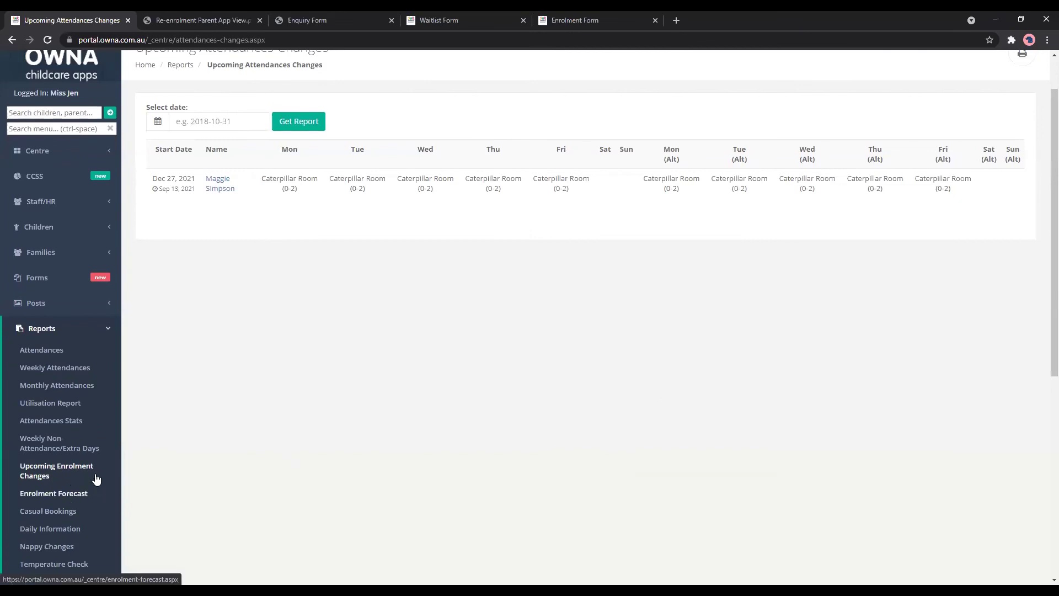
left_click(69, 491)
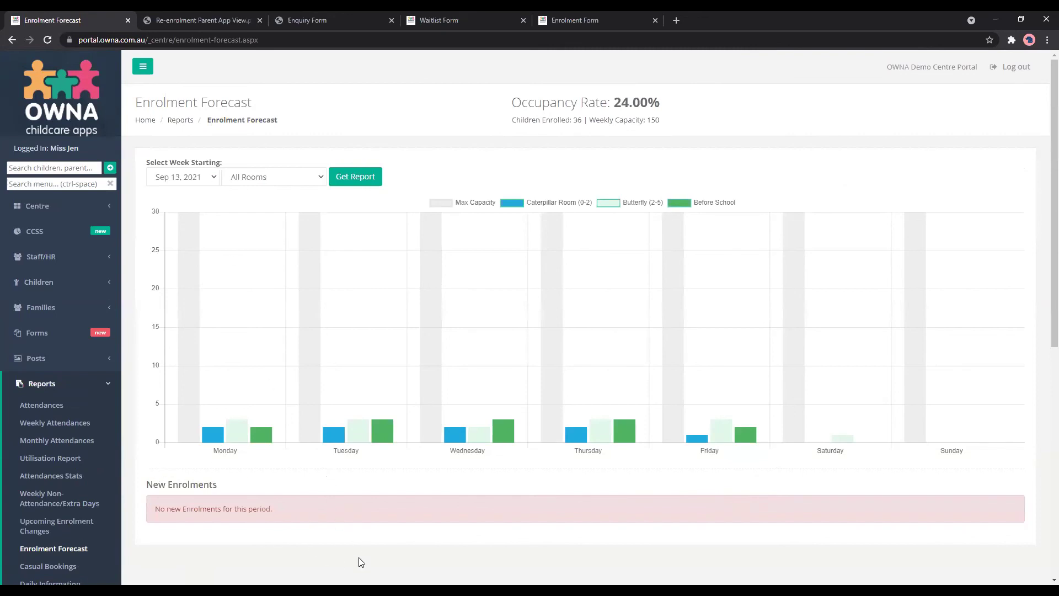
scroll(499, 515, "down", 1)
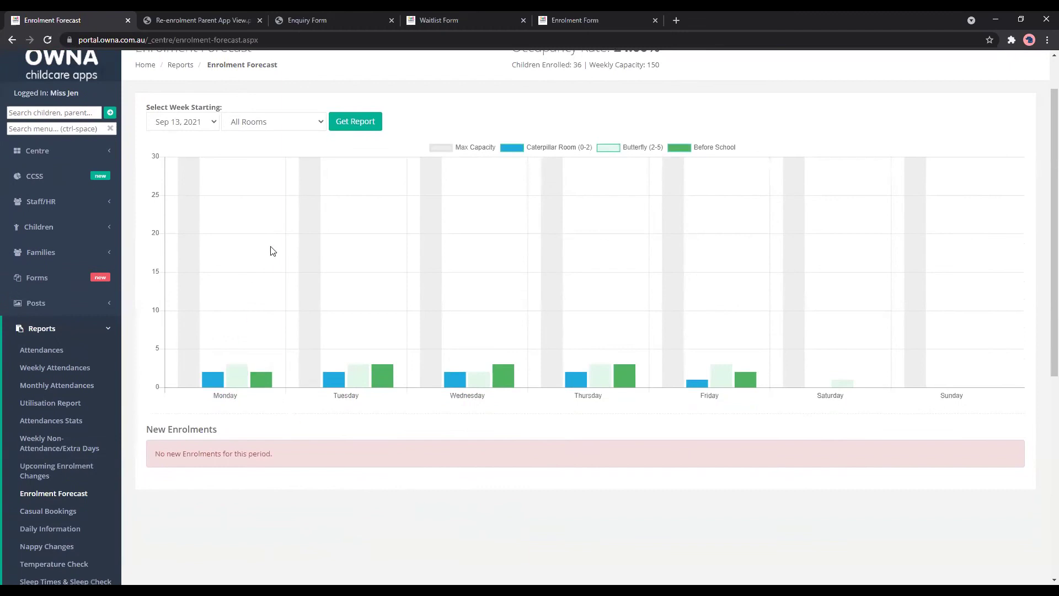
left_click(305, 123)
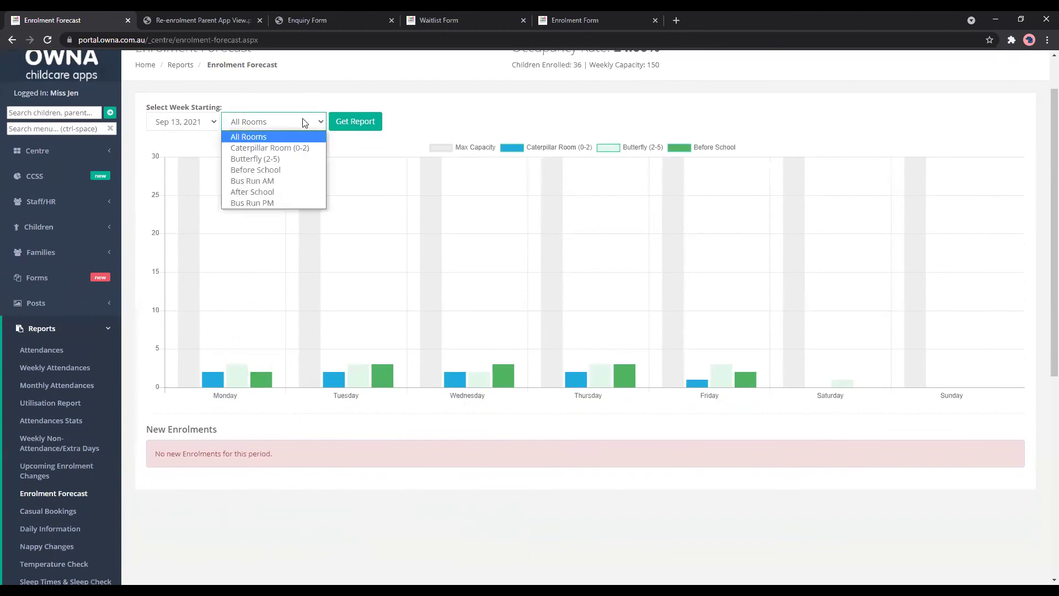
left_click(307, 147)
left_click(355, 122)
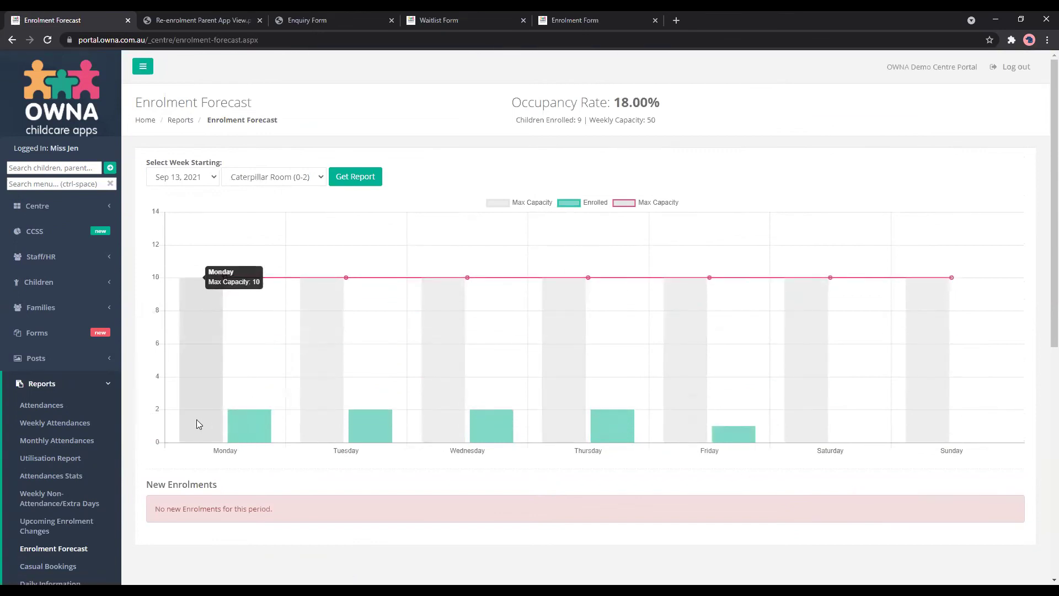
mouse_move(190, 286)
mouse_move(261, 416)
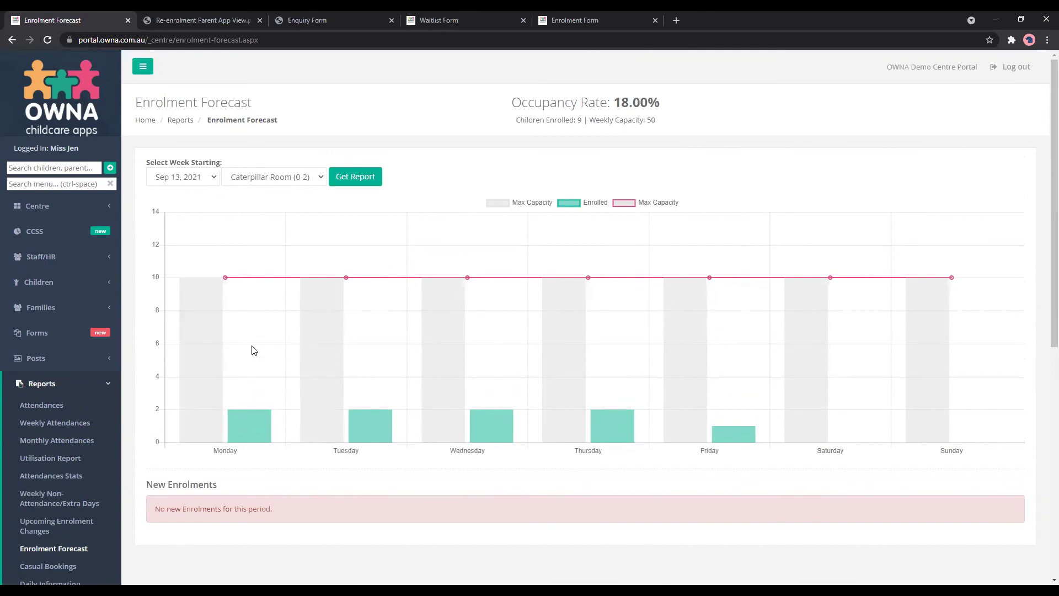
mouse_move(592, 431)
scroll(897, 492, "down", 2)
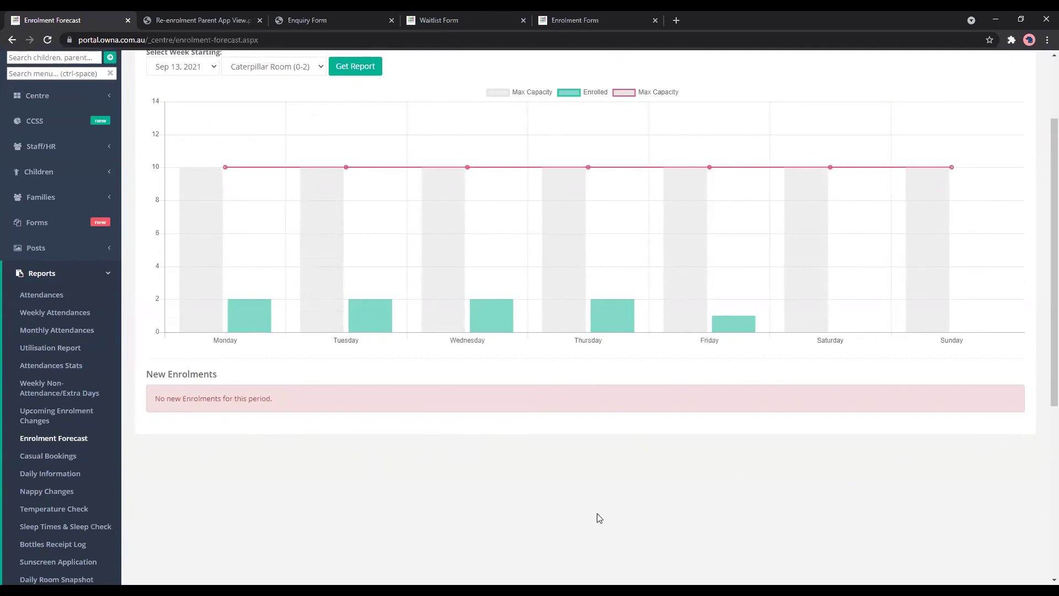
scroll(593, 496, "up", 2)
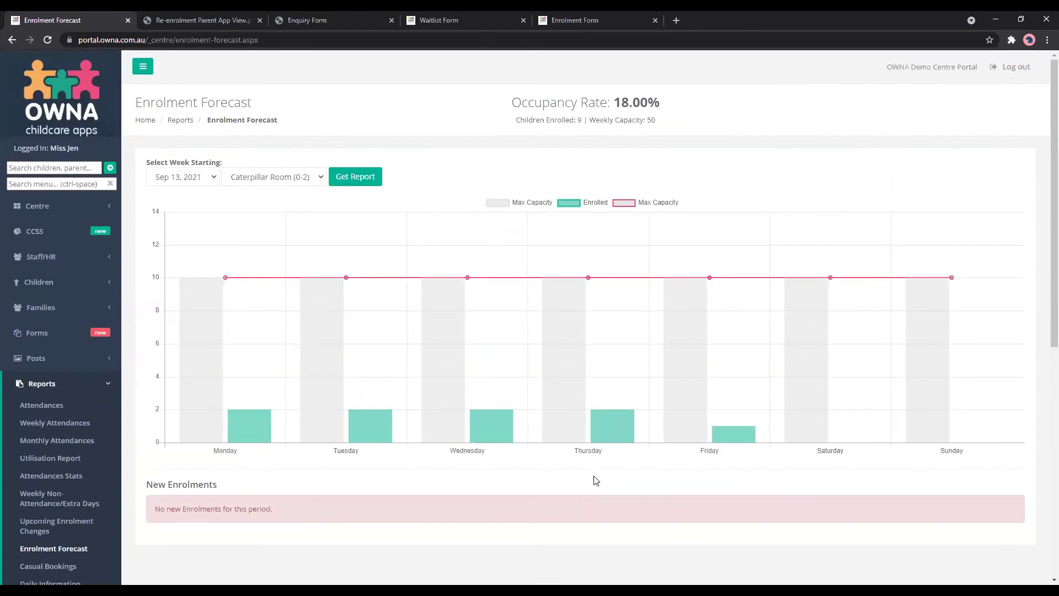